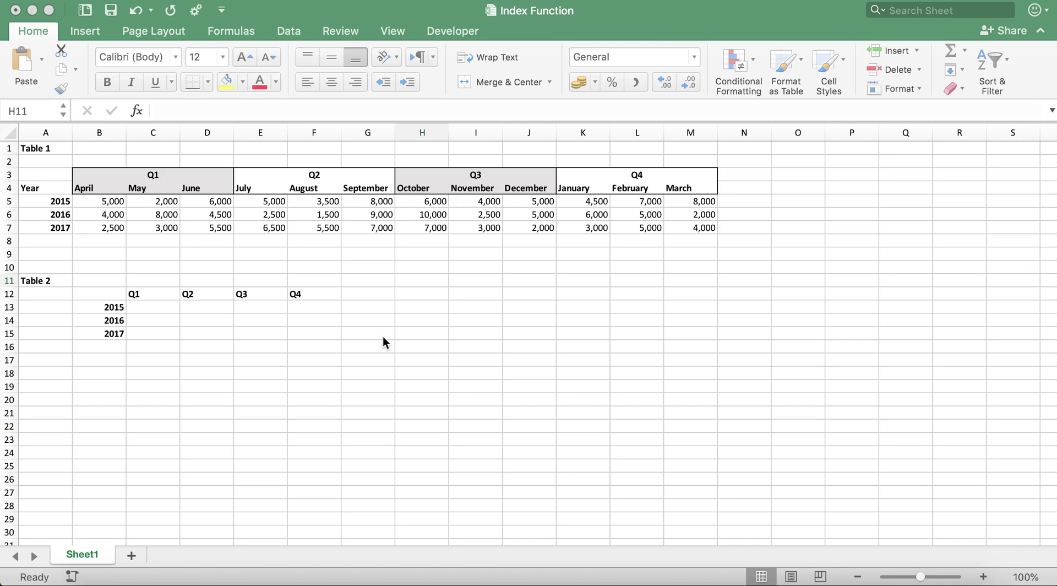
Begin typing =sum(index( in cell C13, the 2015 Q1 cell of Table 2.
left_click(146, 307)
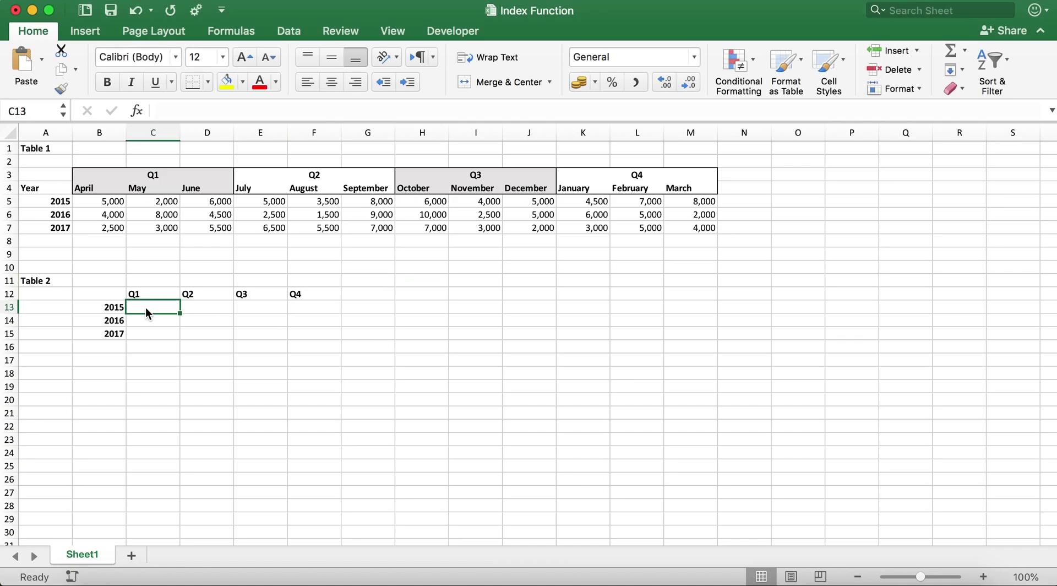
type("=sum")
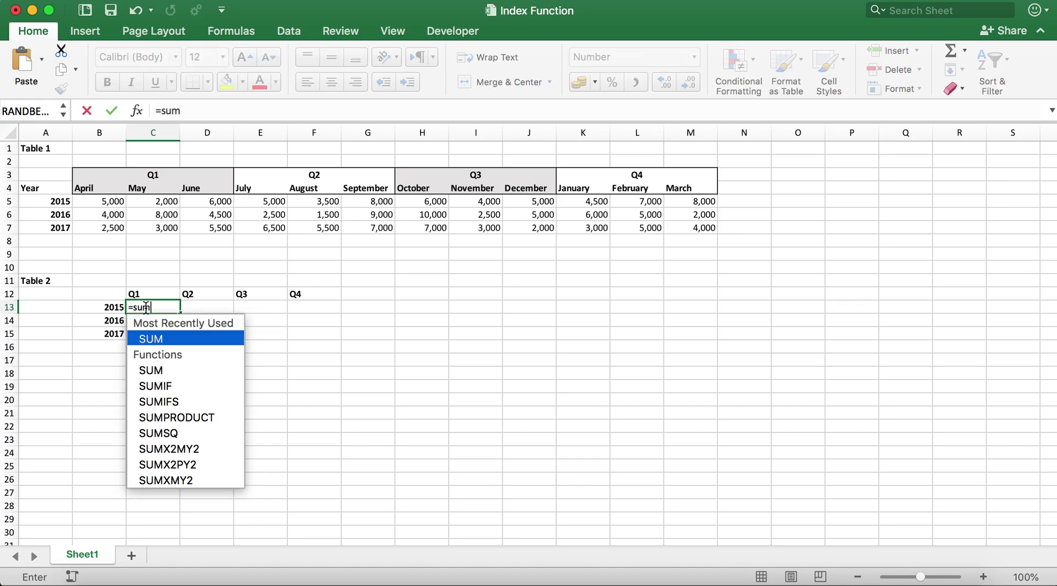
type("(")
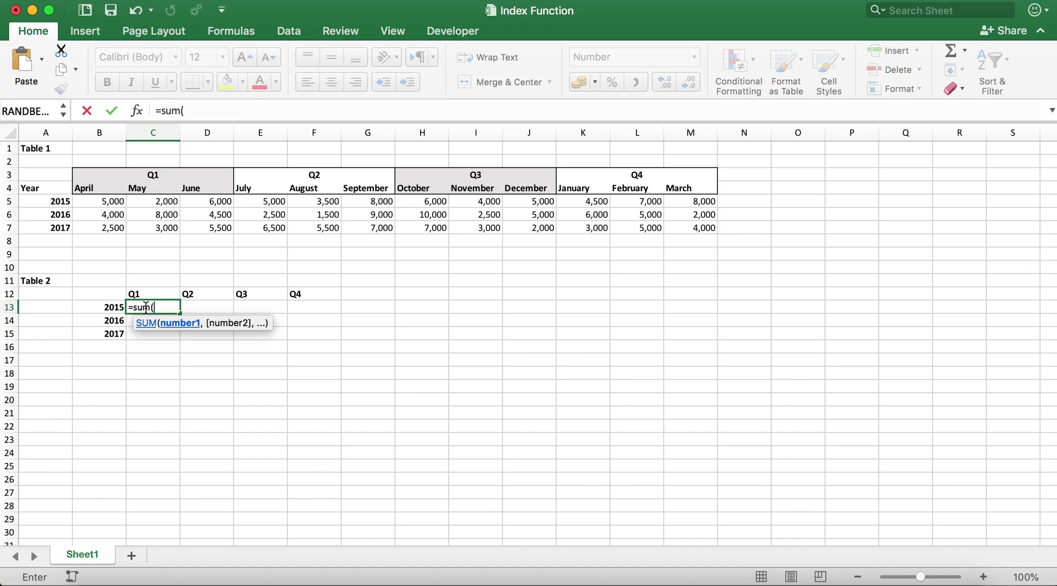
type("inde")
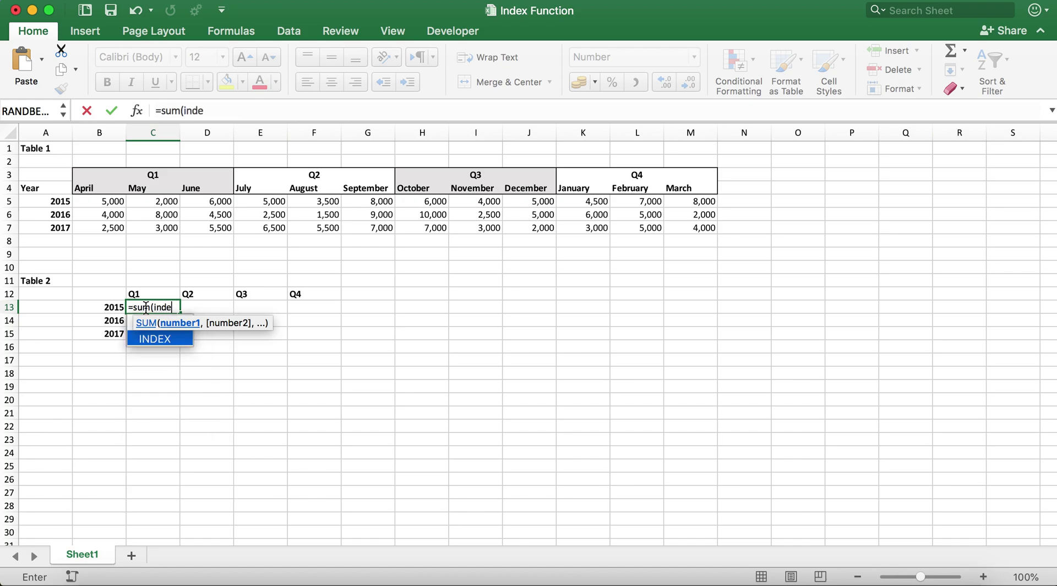
type("x(")
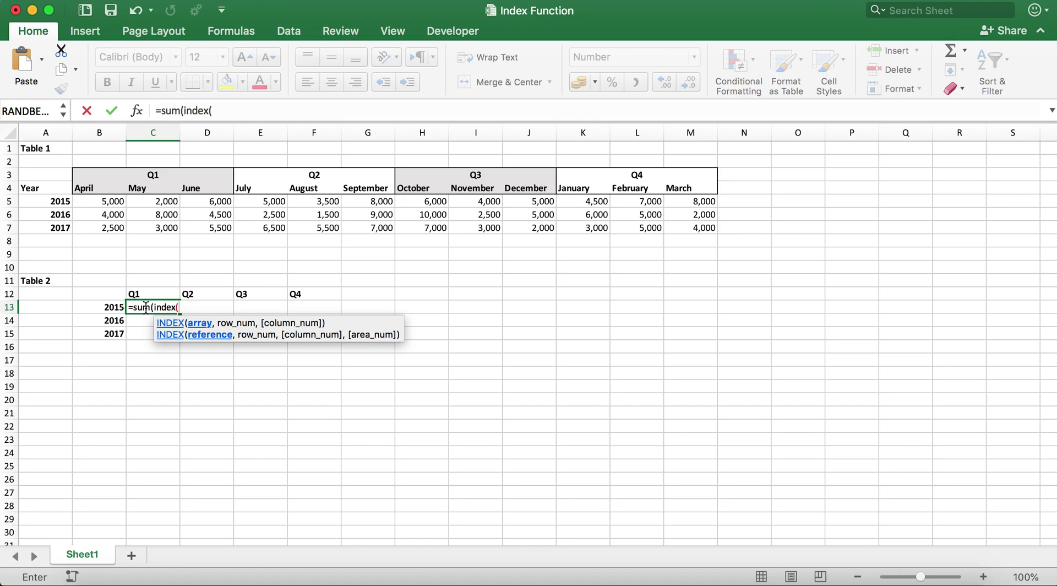
Use the April–June range B5:D7 as the INDEX array, made absolute as $B$5:$D$7, followed by a comma.
left_click_drag(102, 201, 226, 230)
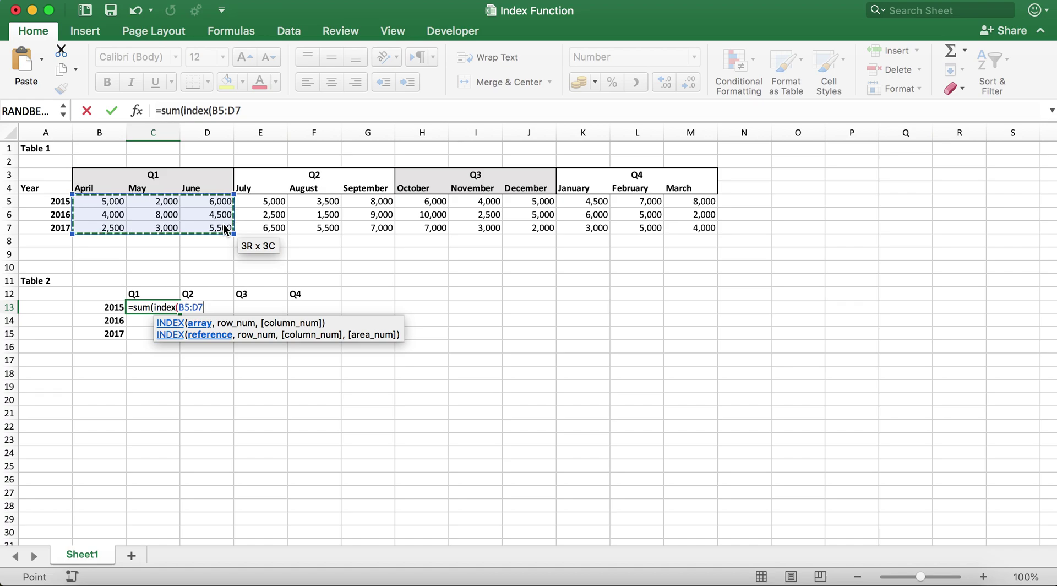
left_click(217, 108)
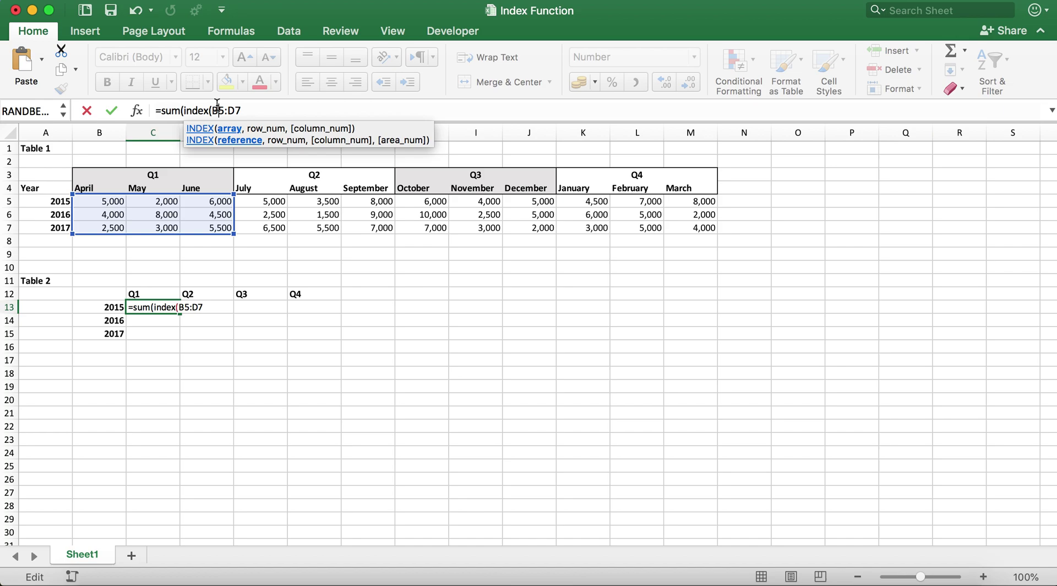
double_click(218, 110)
key("F4")
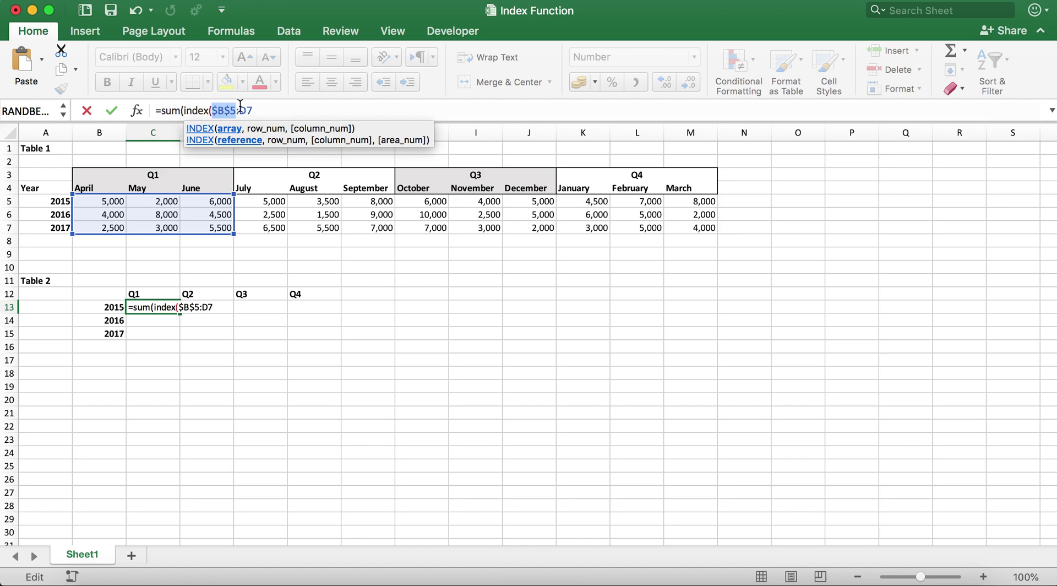
left_click(245, 107)
key("F4")
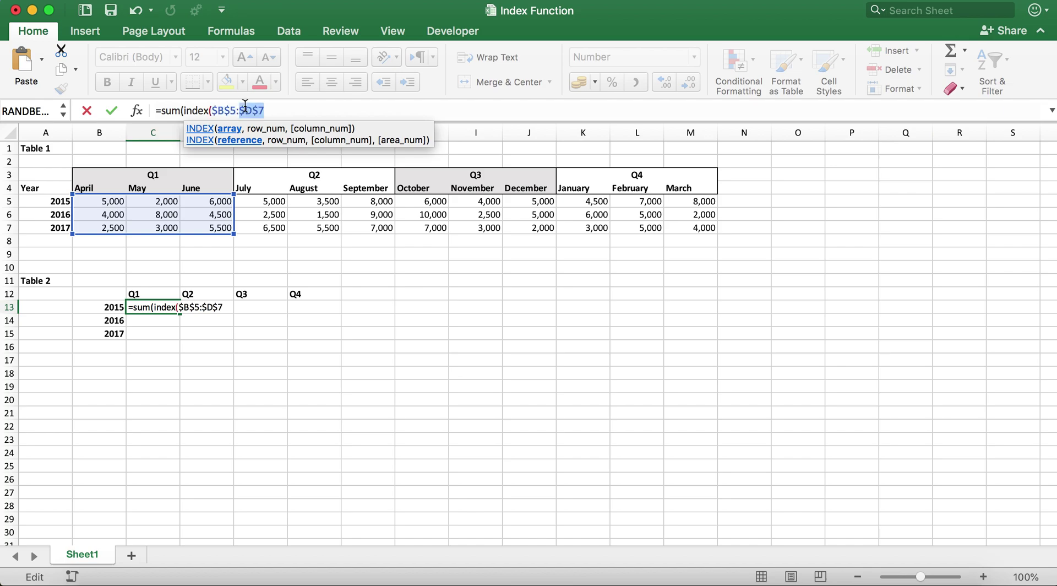
left_click(284, 110)
type(",")
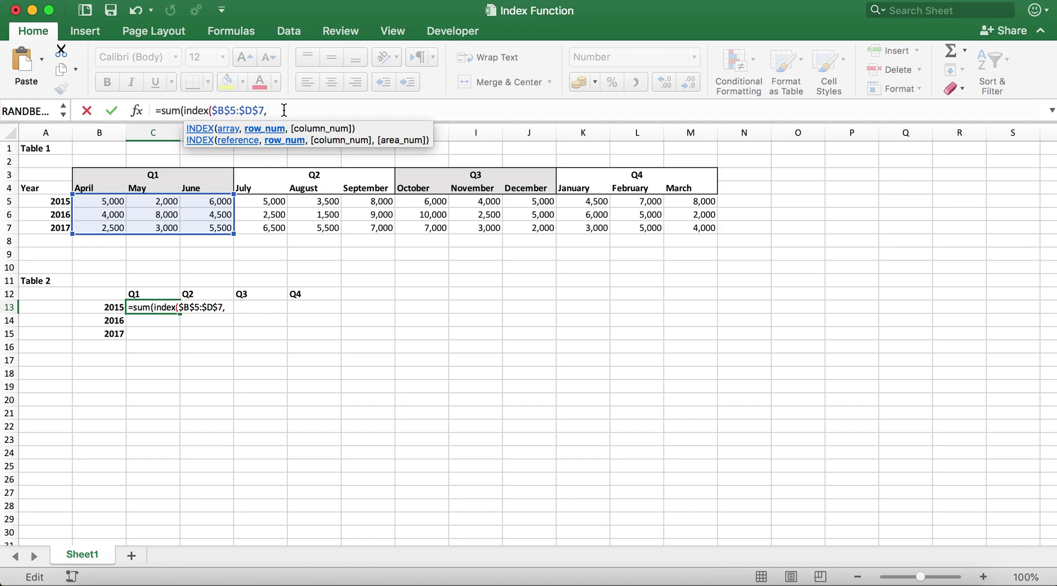
Finish the formula as =SUM(INDEX($B$5:$D$7,1,0)) so C13 shows 13,000.
type("1,")
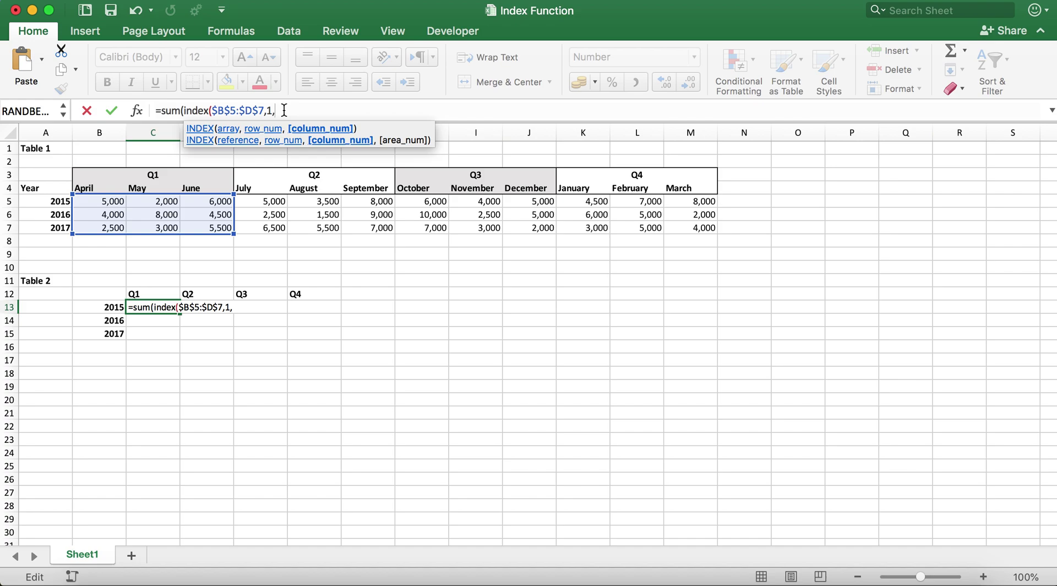
type("0)")
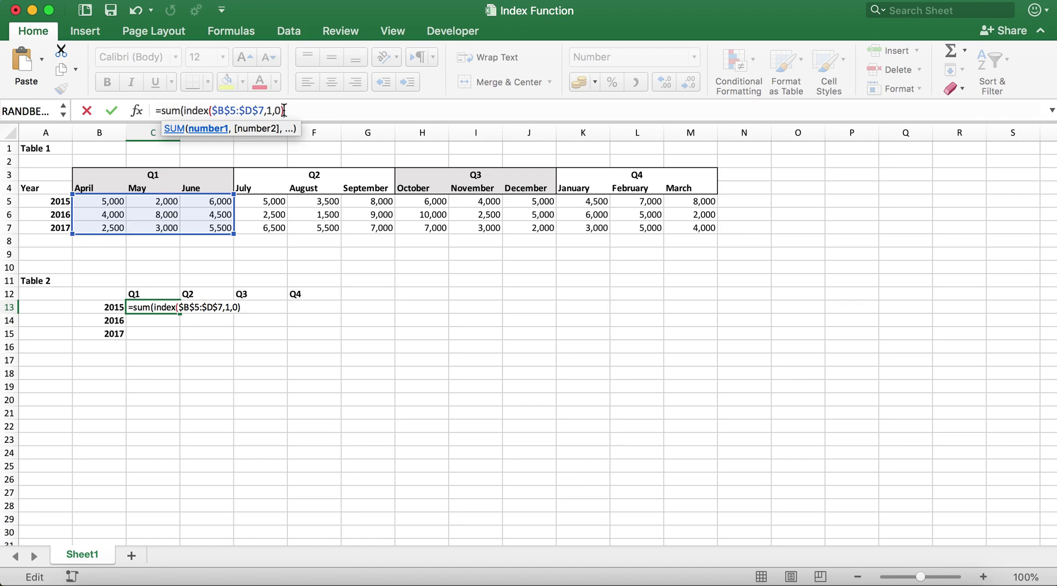
type(")")
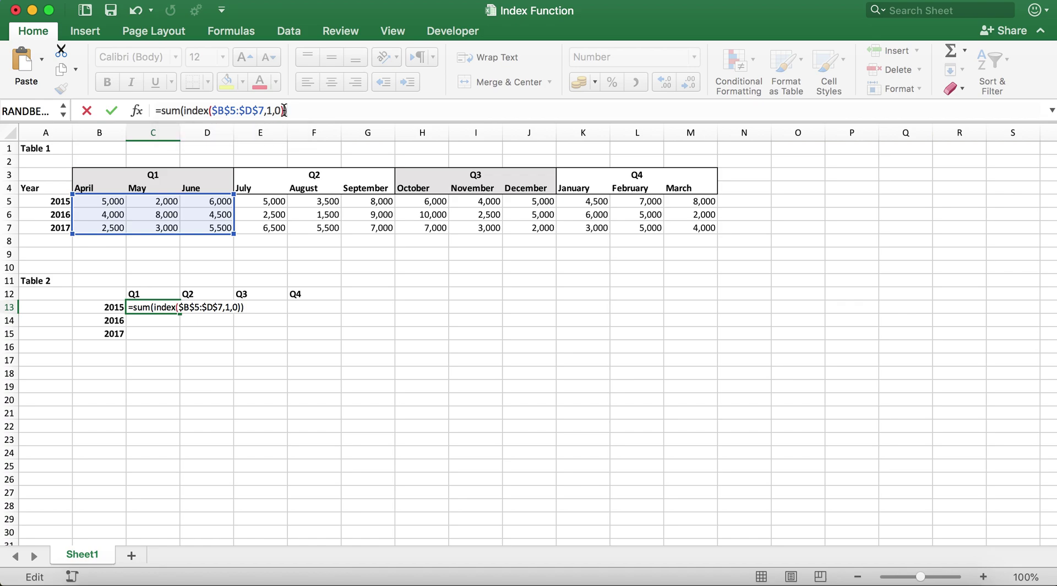
key("Return")
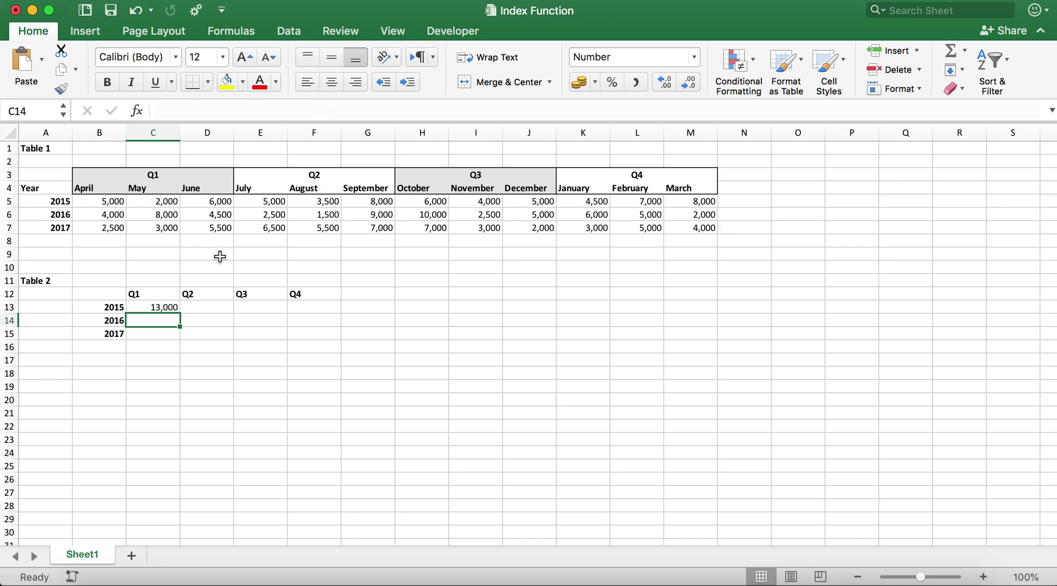
Fill the C13 formula right through F13 for 2015 Q2 to Q4.
left_click(165, 306)
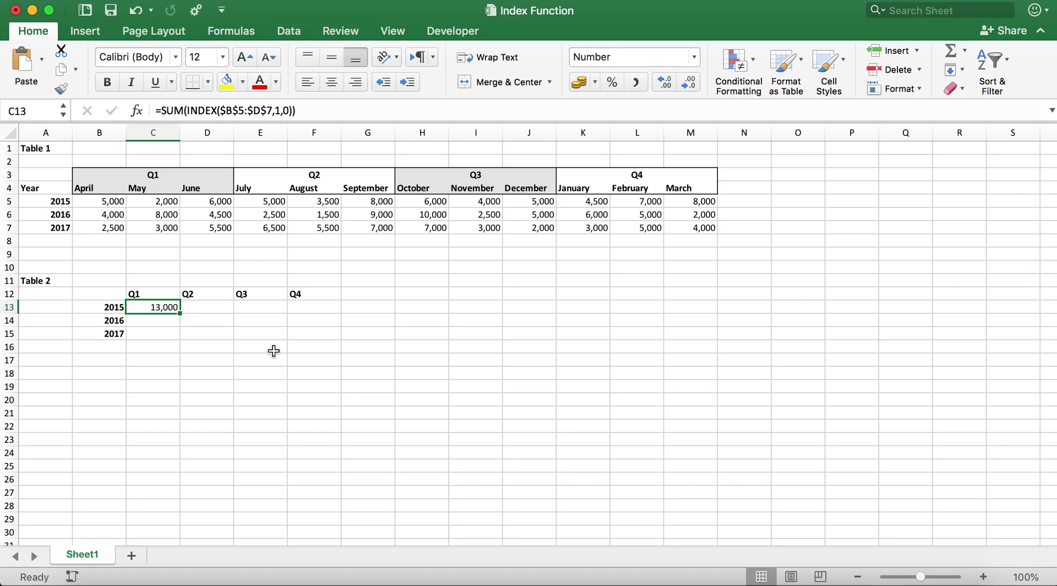
left_click_drag(180, 313, 327, 312)
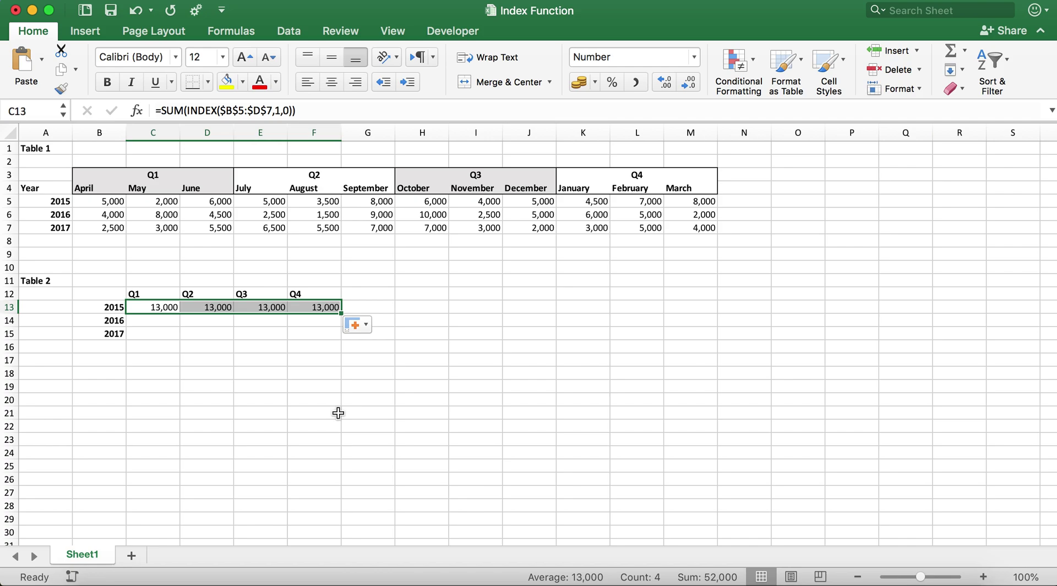
left_click(362, 410)
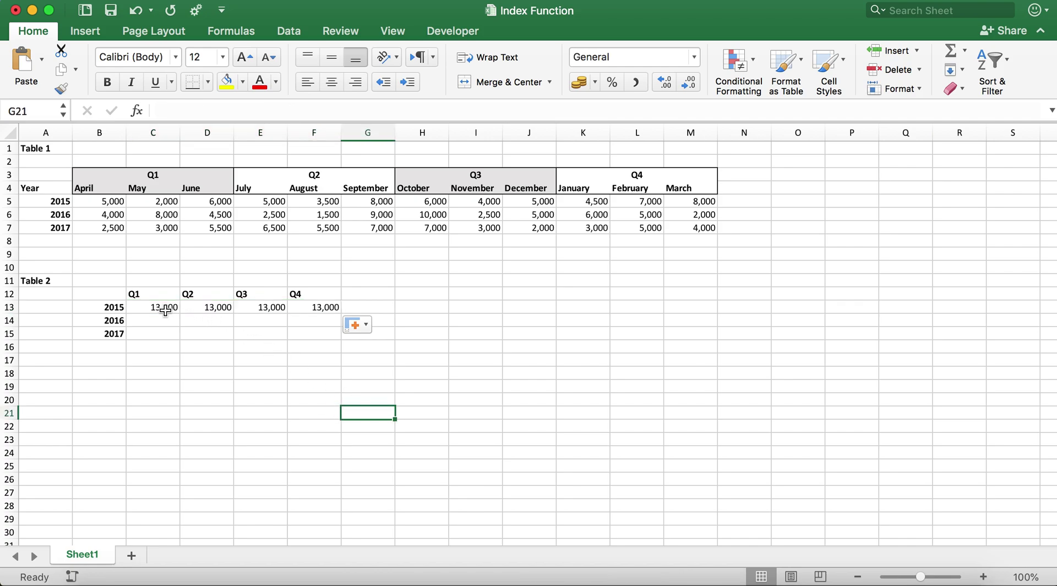
Move the D13 formula's range to July–September $E$5:$G$7 so it shows 16,500.
double_click(165, 309)
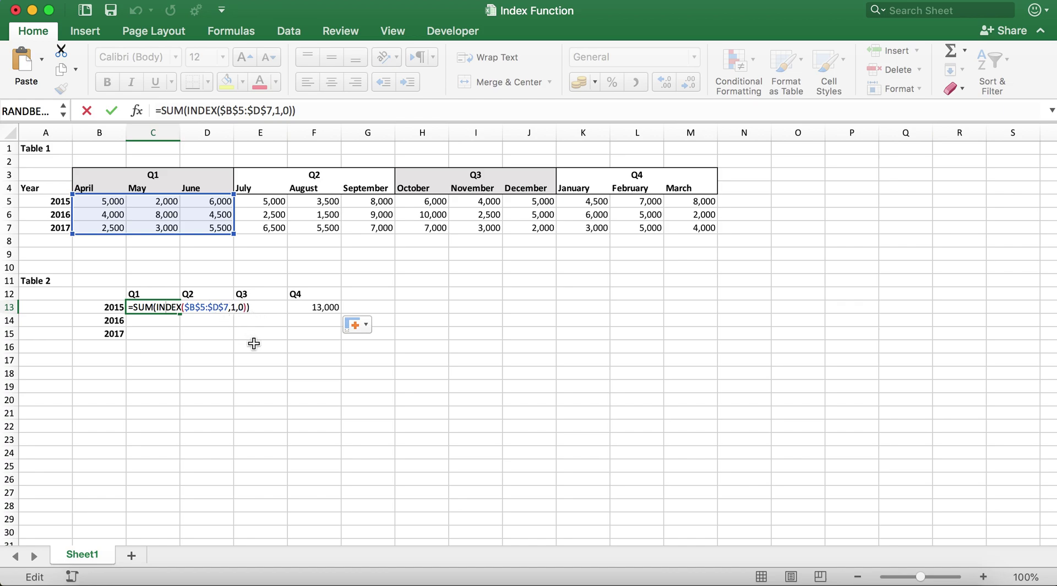
key("Escape")
double_click(212, 308)
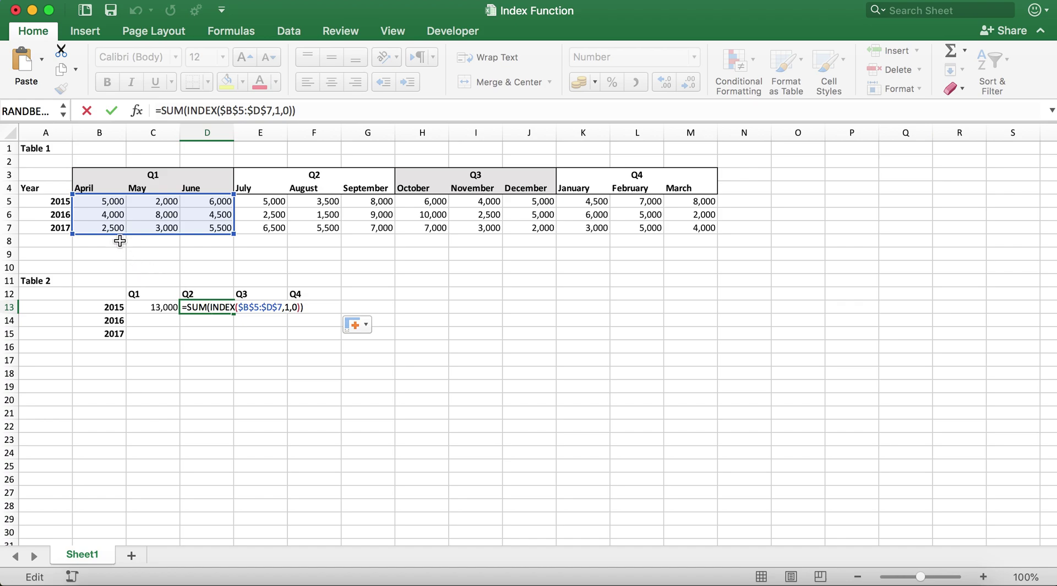
left_click_drag(120, 235, 268, 227)
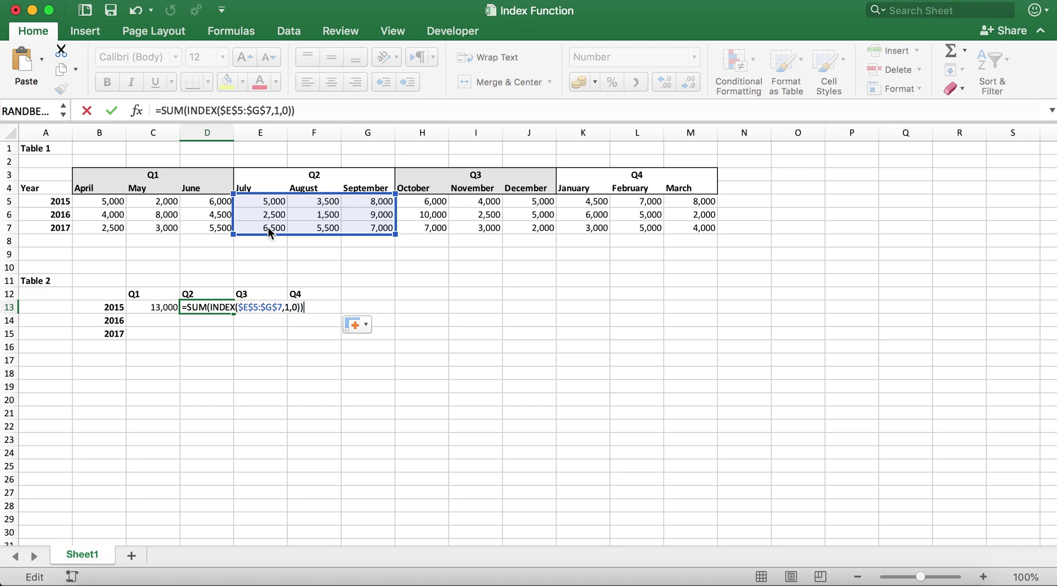
key("Return")
Move the E13 formula's range to October–December H5:J7, giving 15,000.
left_click(268, 305)
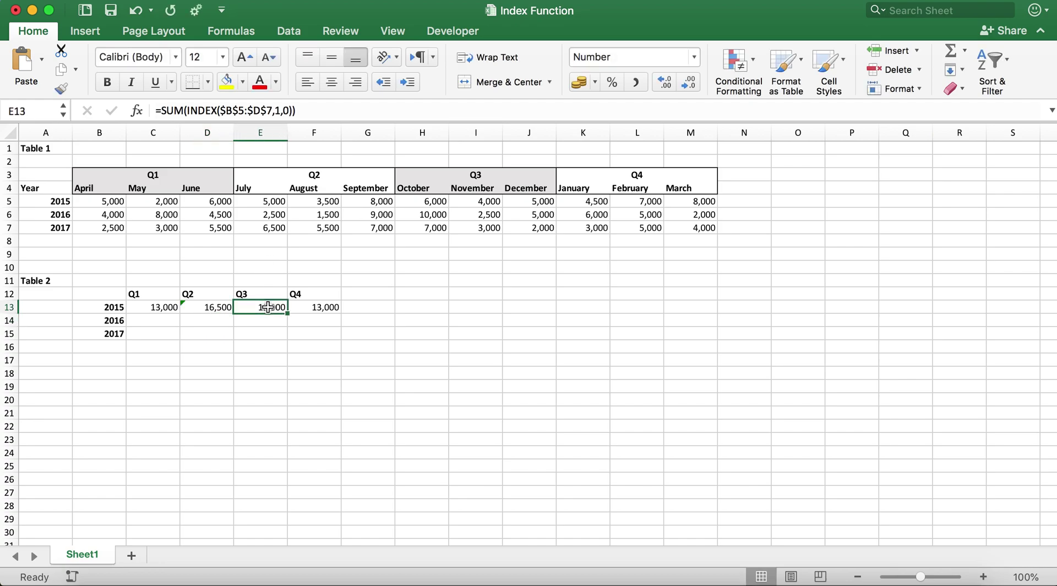
left_click(337, 108)
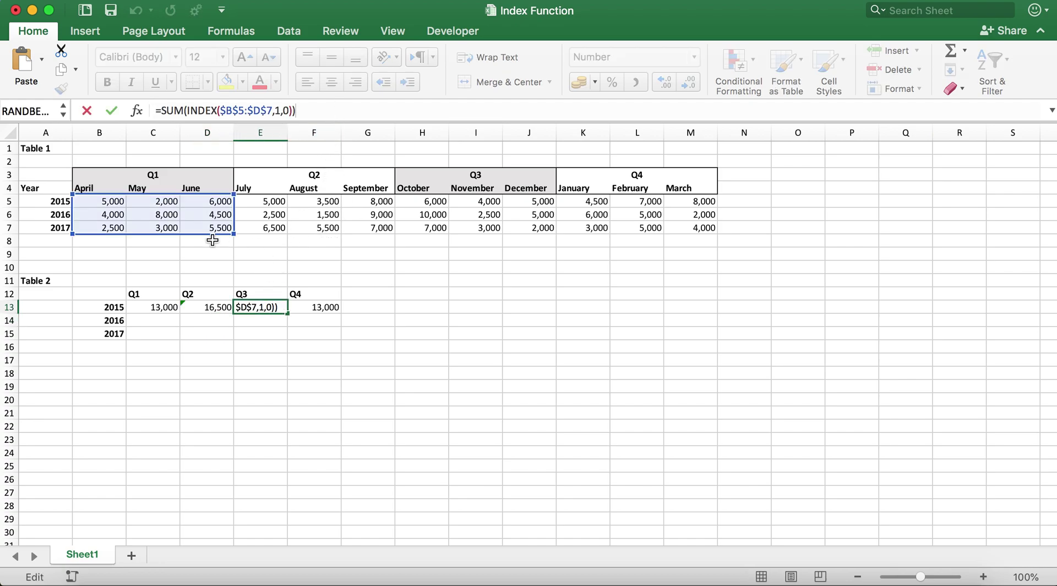
left_click_drag(214, 234, 428, 234)
left_click_drag(522, 229, 526, 230)
key("Return")
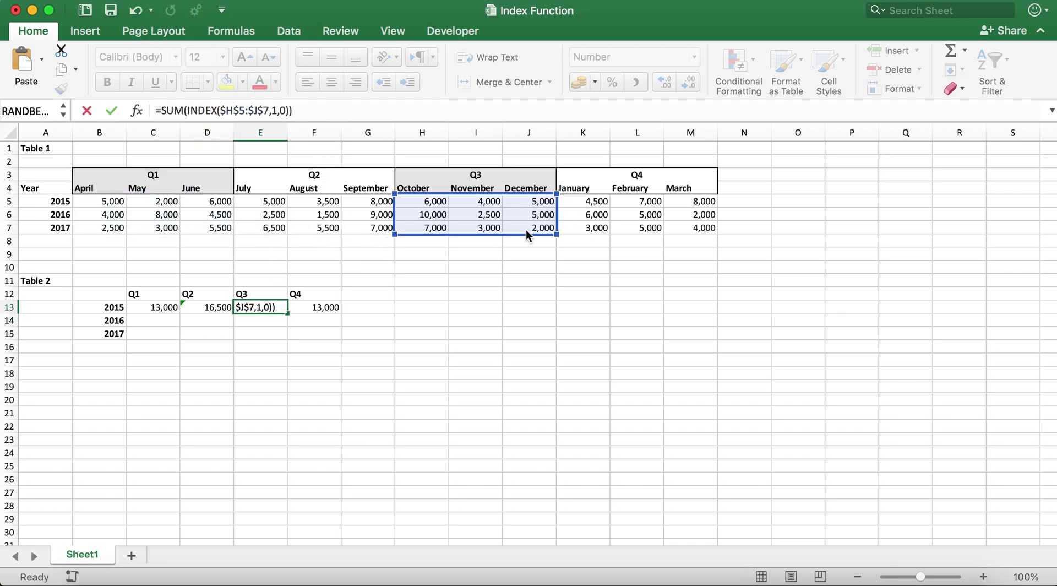
Move the F13 formula's range to January–March K5:M7, giving 19,500.
left_click(321, 305)
left_click(319, 110)
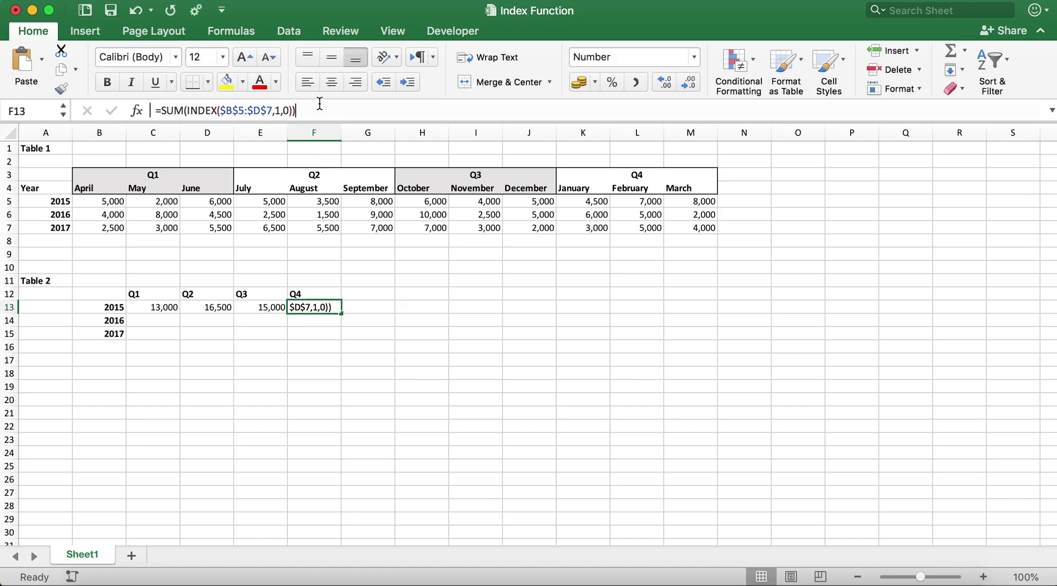
left_click_drag(208, 234, 672, 229)
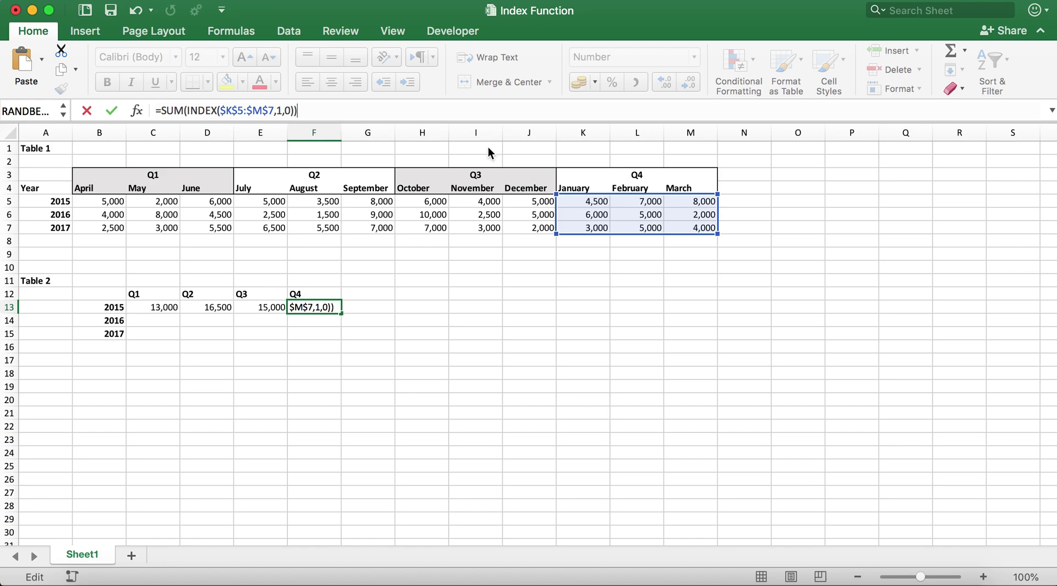
key("Return")
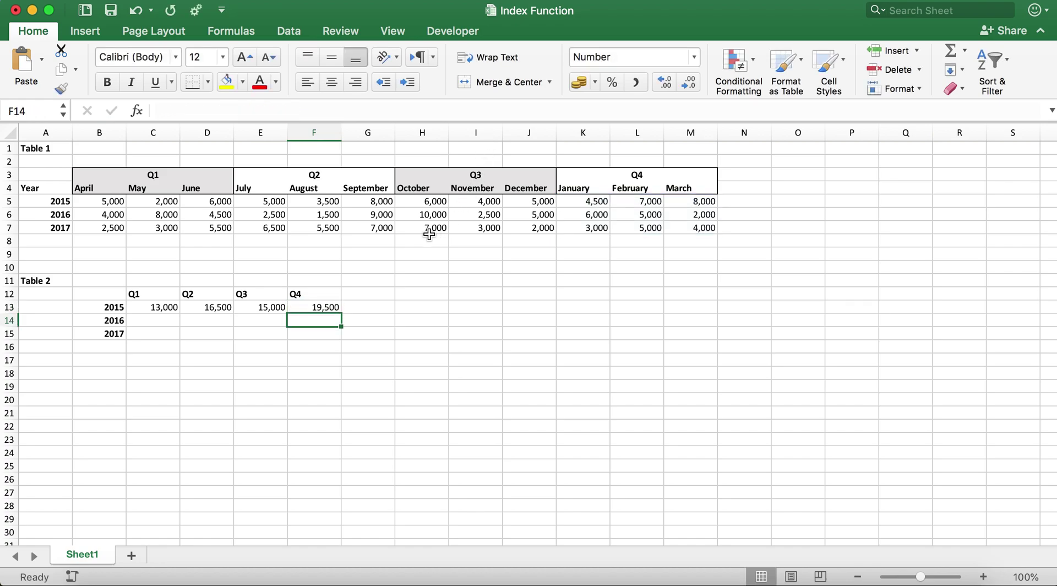
Fill the C13:F13 formulas down through row 15 for the 2016 and 2017 rows.
left_click_drag(160, 306, 342, 343)
left_click(386, 358)
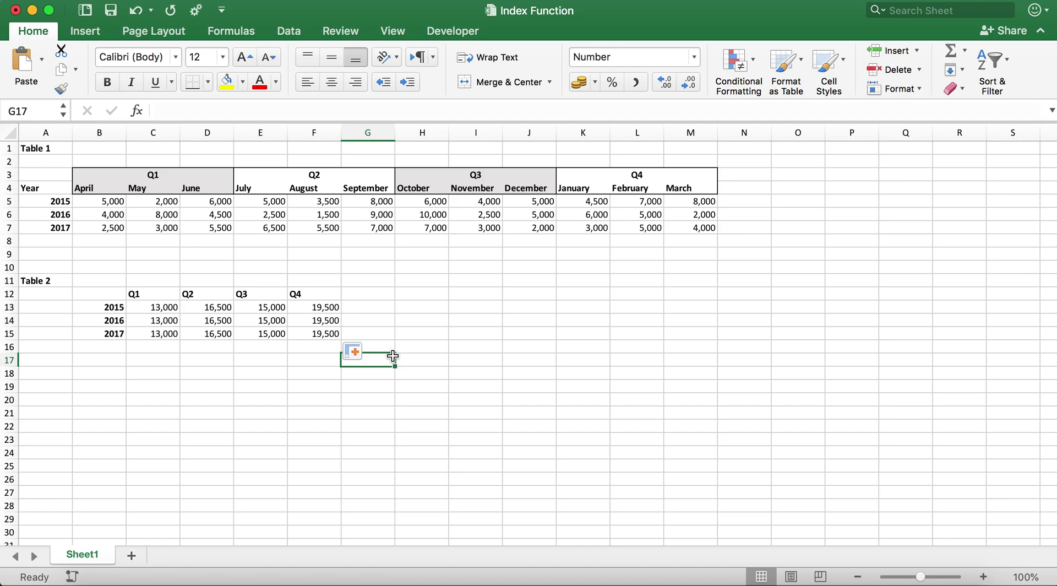
Change the INDEX row number in C14 from 1 to 2 so it shows 16,500.
left_click(166, 321)
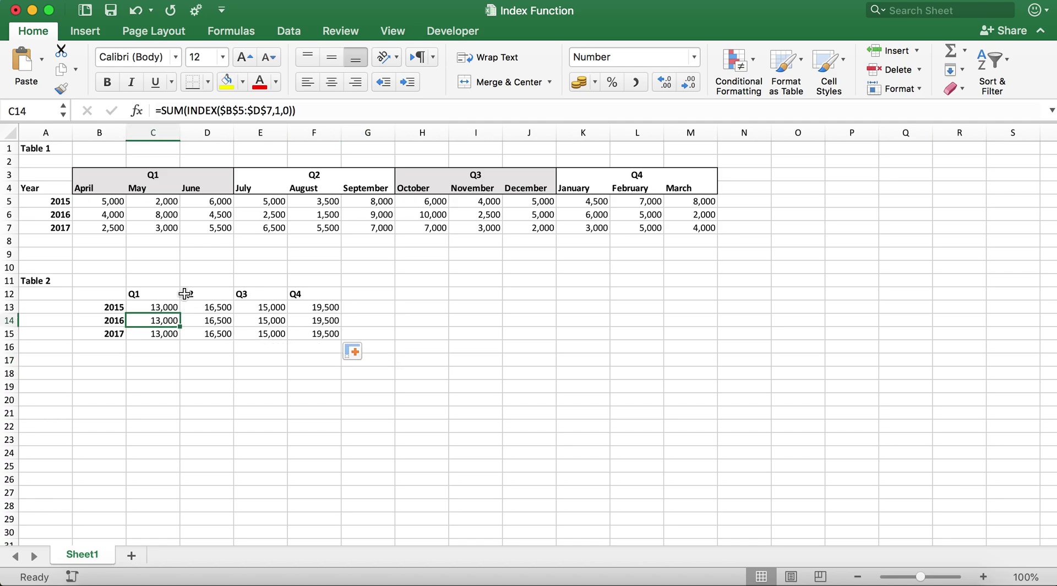
left_click(278, 110)
key("BackSpace")
type("2")
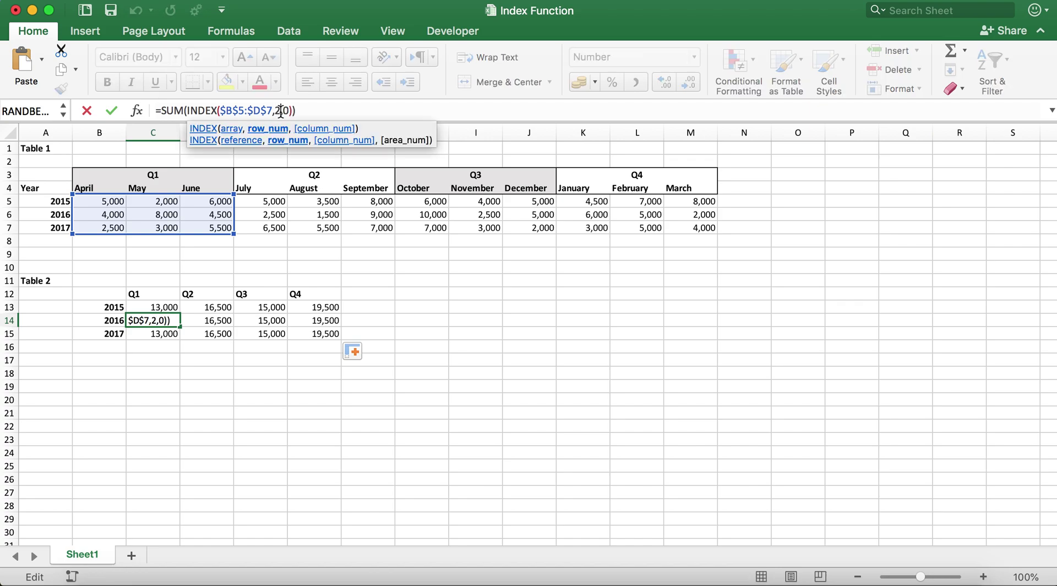
key("Return")
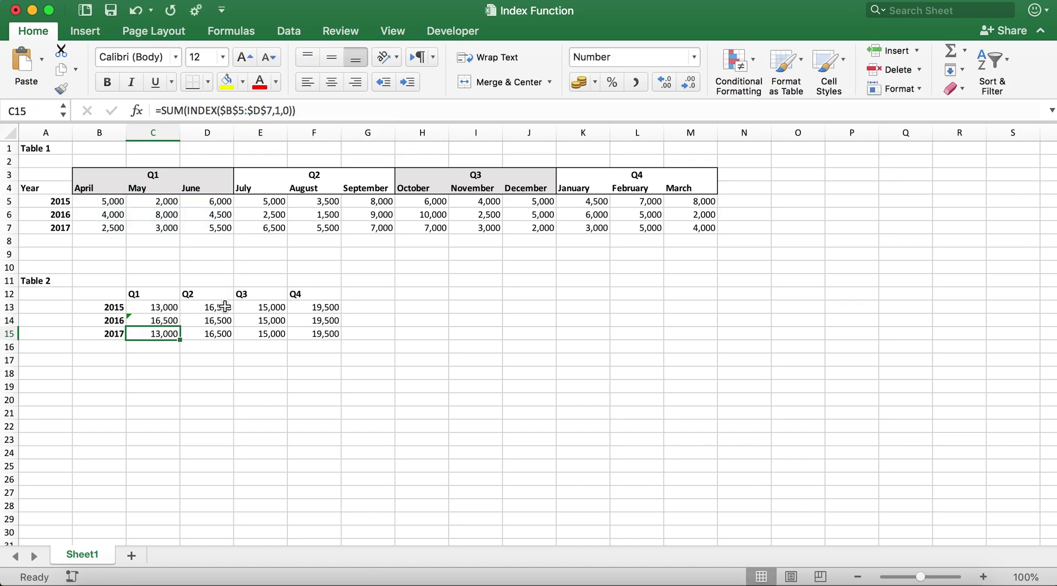
left_click(218, 319)
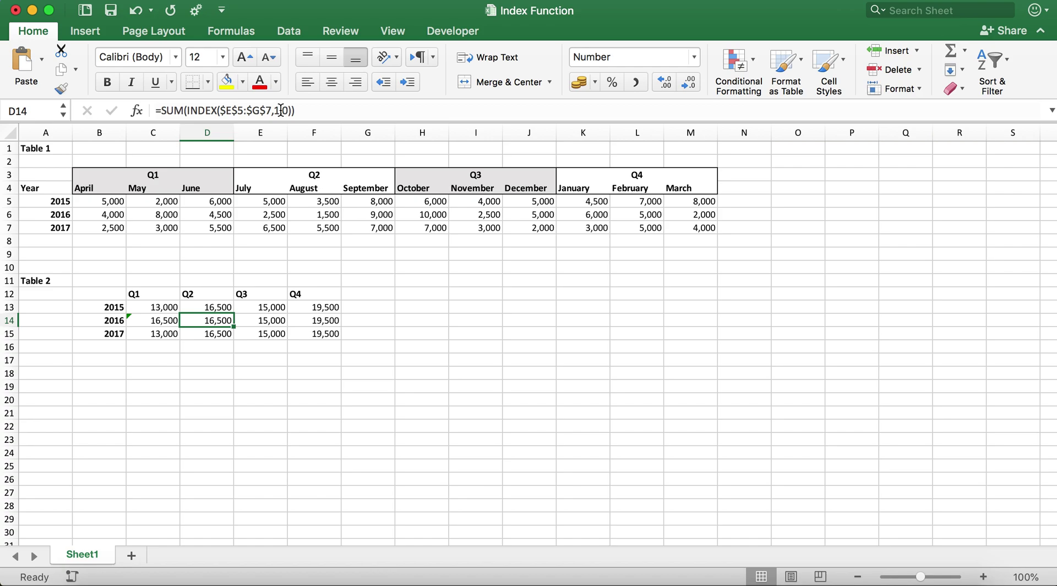